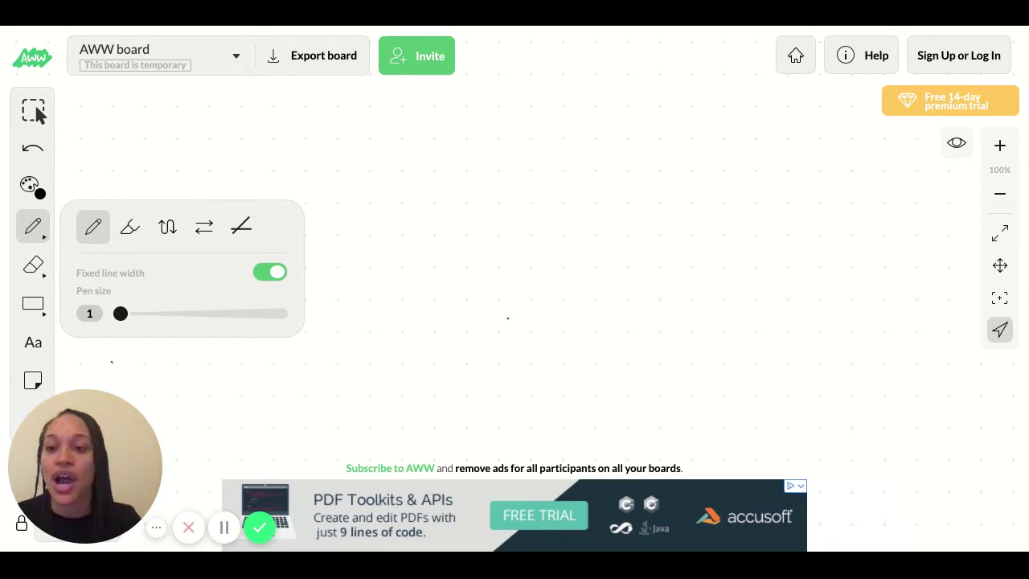
# With the plain pen, draw a tall bed rectangle on the left and a small pillow rectangle near its top.
pyautogui.click(95, 232)
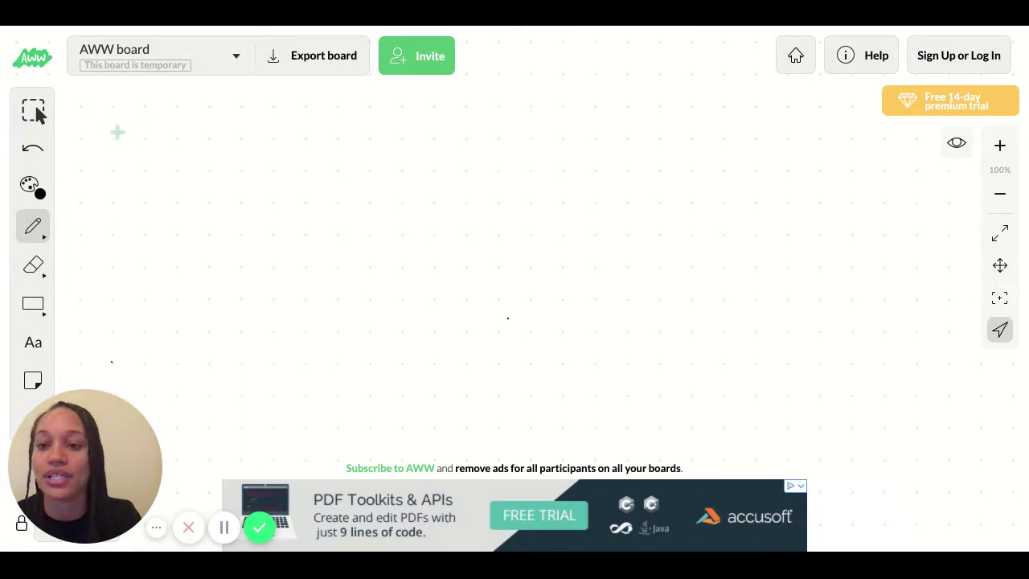
pyautogui.moveTo(117, 133); pyautogui.dragTo(111, 362)
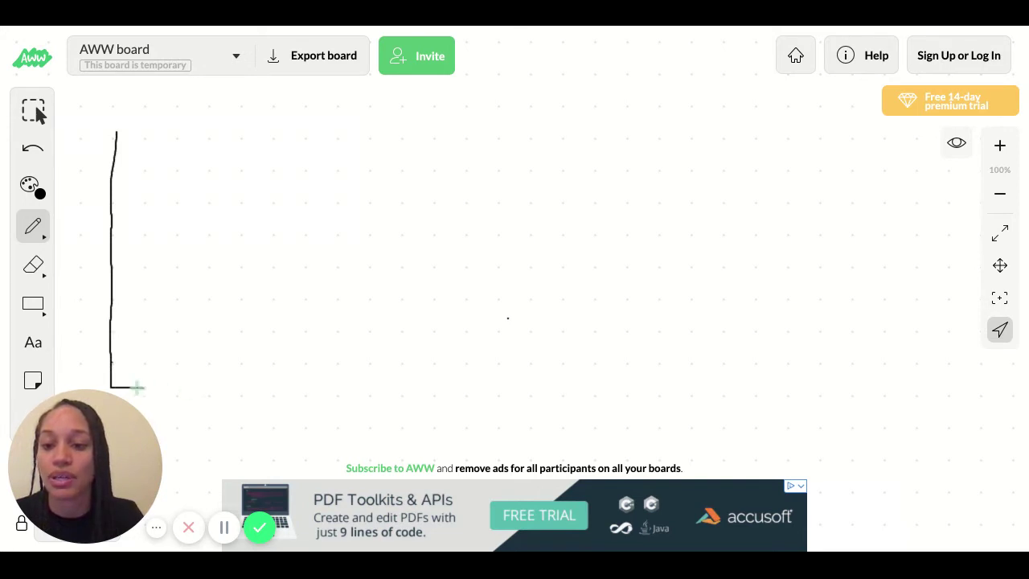
pyautogui.moveTo(142, 387)
pyautogui.mouseDown()
pyautogui.moveTo(268, 389)
pyautogui.moveTo(273, 291)
pyautogui.moveTo(268, 124)
pyautogui.moveTo(117, 128)
pyautogui.mouseUp()
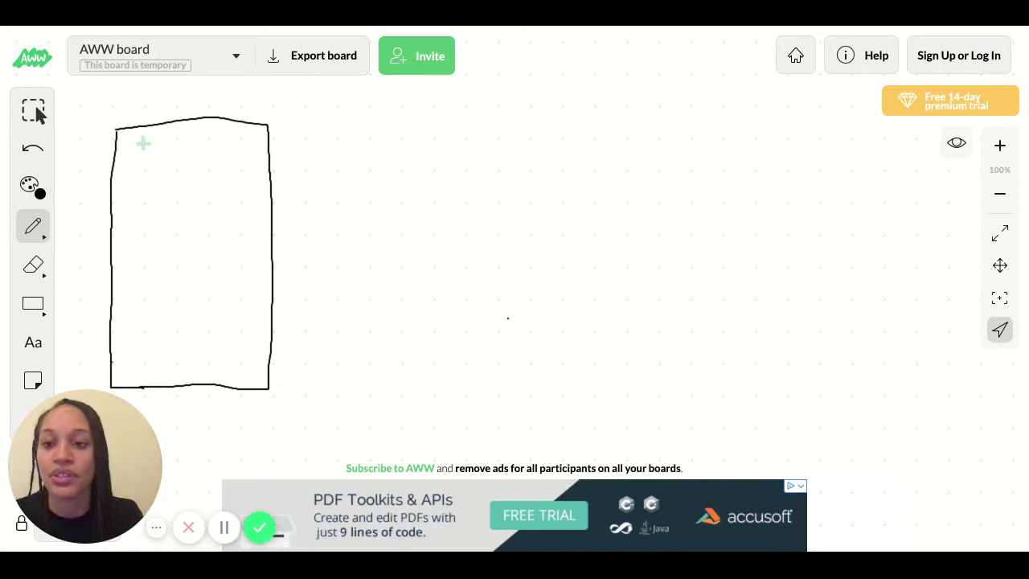
pyautogui.moveTo(142, 144)
pyautogui.mouseDown()
pyautogui.moveTo(141, 192)
pyautogui.moveTo(242, 191)
pyautogui.moveTo(241, 140)
pyautogui.moveTo(142, 140)
pyautogui.mouseUp()
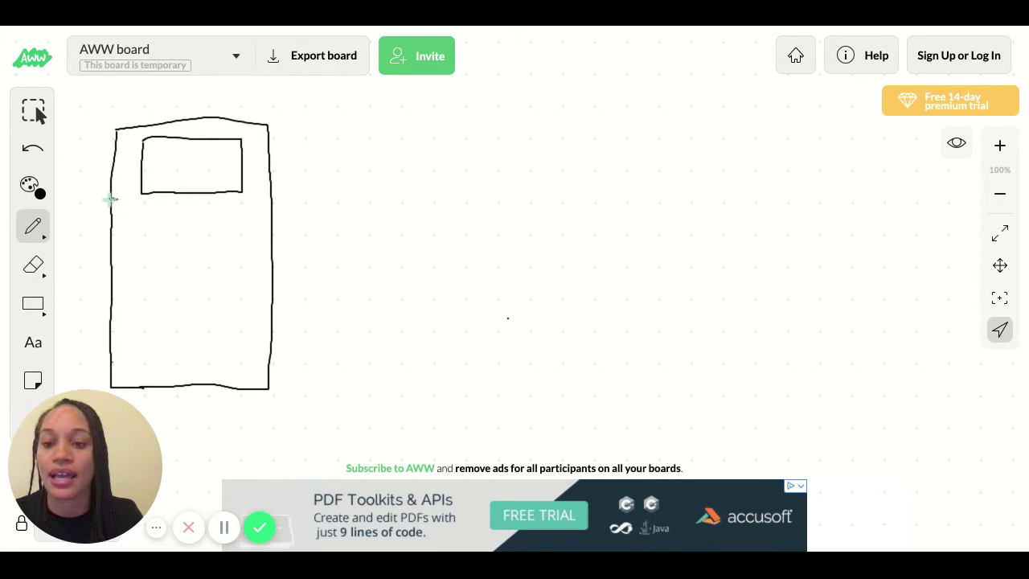
# Draw two horizontal blanket lines under the pillow and three rows of four polka-dot circles.
pyautogui.moveTo(108, 199); pyautogui.dragTo(271, 198)
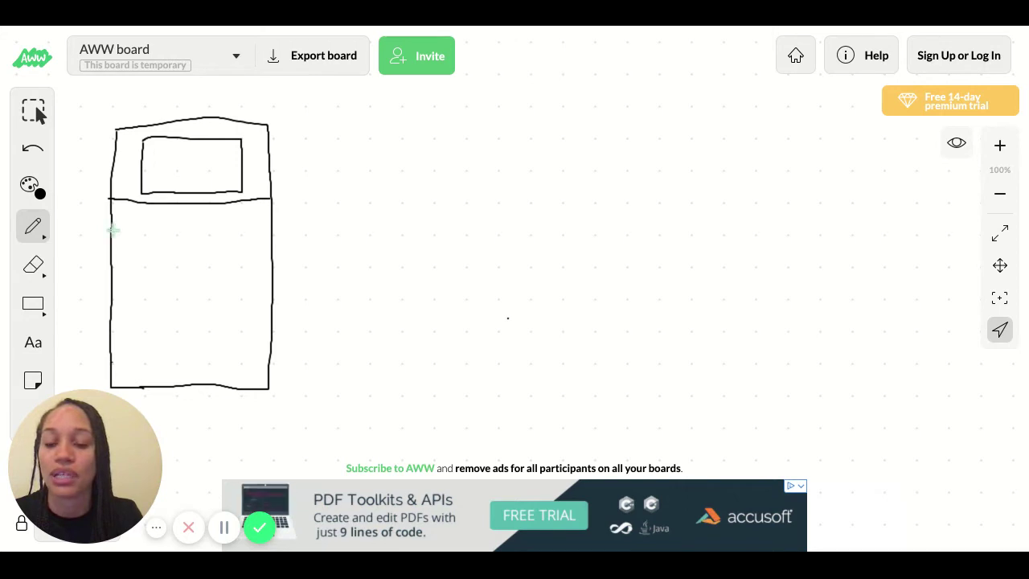
pyautogui.moveTo(113, 230); pyautogui.dragTo(270, 227)
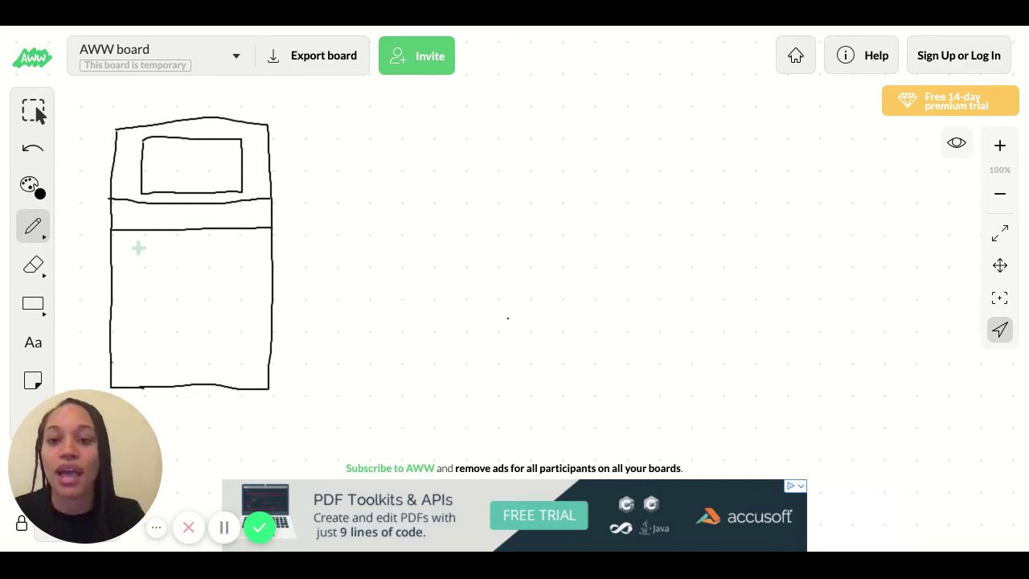
pyautogui.moveTo(138, 248)
pyautogui.mouseDown()
pyautogui.moveTo(126, 267)
pyautogui.moveTo(146, 257)
pyautogui.moveTo(135, 248)
pyautogui.moveTo(180, 267)
pyautogui.moveTo(167, 249)
pyautogui.moveTo(244, 267)
pyautogui.moveTo(249, 256)
pyautogui.mouseUp()
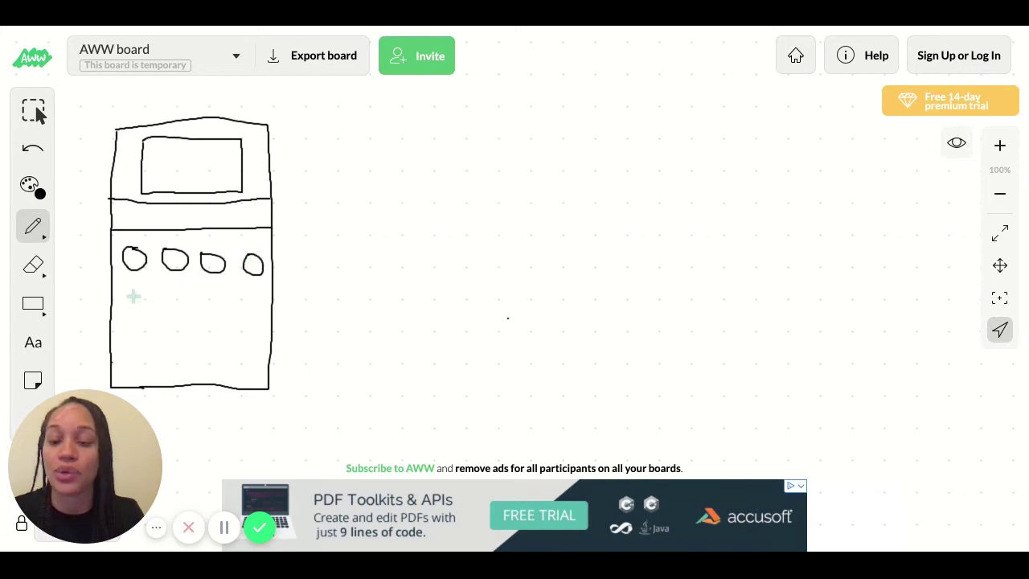
pyautogui.moveTo(130, 296)
pyautogui.mouseDown()
pyautogui.moveTo(128, 308)
pyautogui.moveTo(134, 296)
pyautogui.moveTo(170, 314)
pyautogui.moveTo(176, 297)
pyautogui.moveTo(233, 320)
pyautogui.moveTo(229, 301)
pyautogui.moveTo(269, 320)
pyautogui.moveTo(250, 305)
pyautogui.mouseUp()
pyautogui.moveTo(134, 341)
pyautogui.mouseDown()
pyautogui.moveTo(127, 357)
pyautogui.moveTo(137, 340)
pyautogui.moveTo(257, 360)
pyautogui.moveTo(243, 344)
pyautogui.mouseUp()
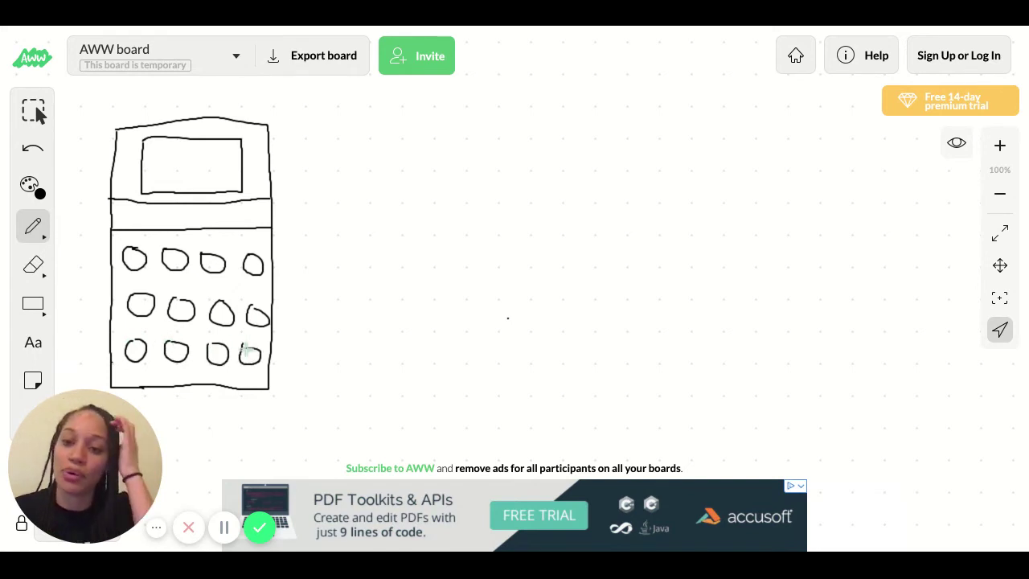
# Switch to red and fill six polka dots, two in each row.
pyautogui.click(29, 184)
pyautogui.click(130, 188)
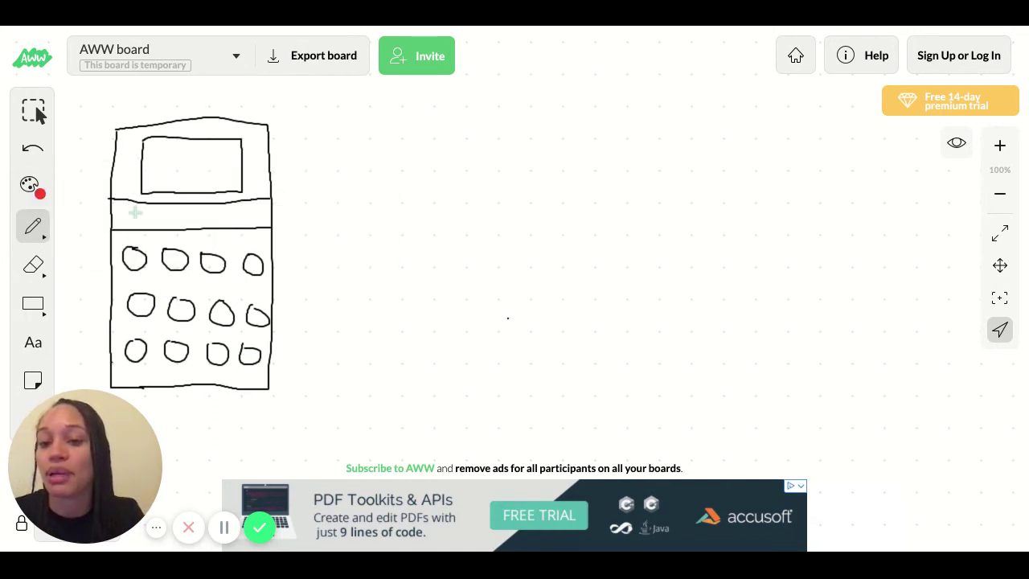
pyautogui.moveTo(131, 257); pyautogui.dragTo(137, 259)
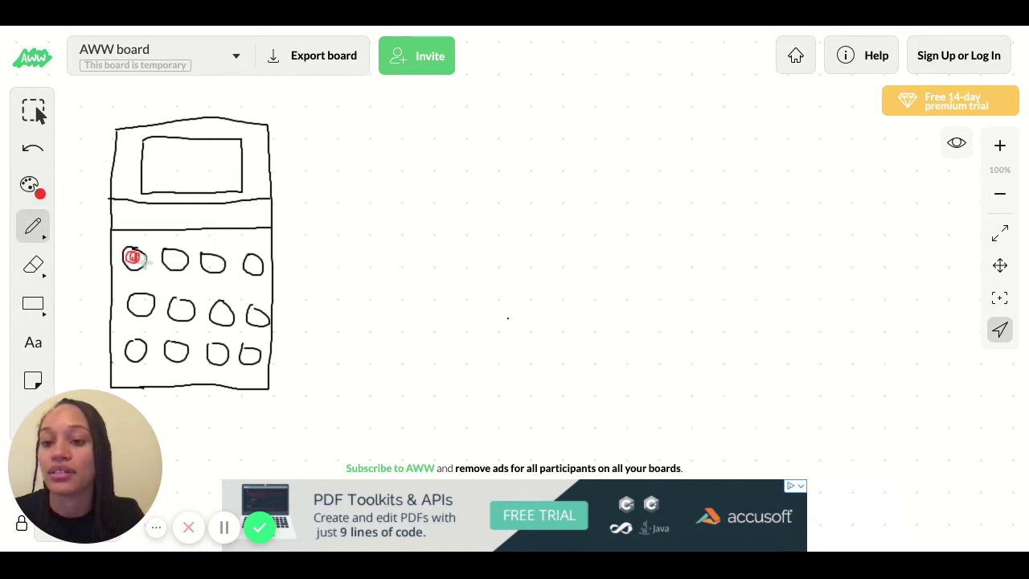
pyautogui.moveTo(205, 258); pyautogui.dragTo(214, 264)
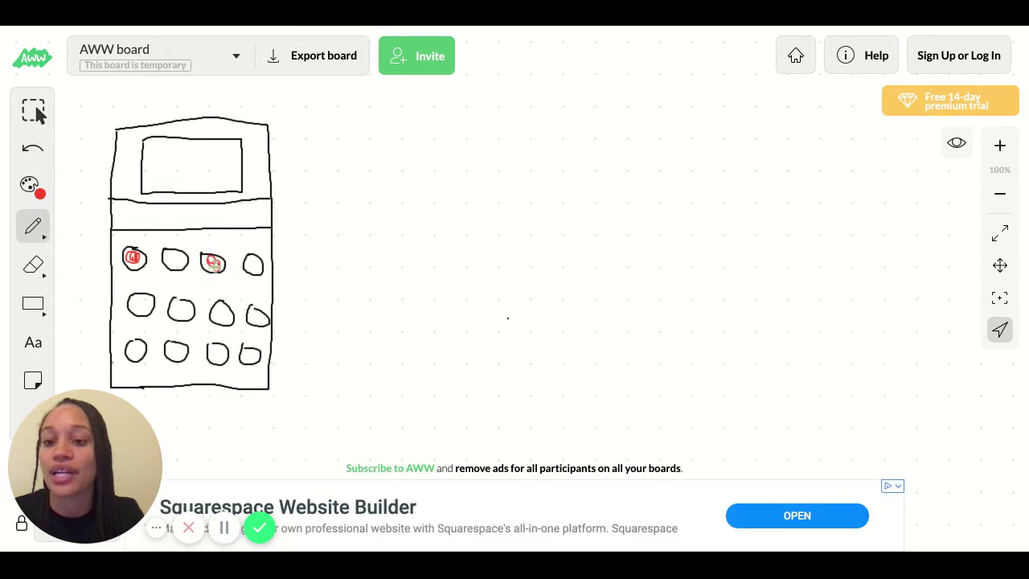
pyautogui.moveTo(182, 307); pyautogui.dragTo(181, 312)
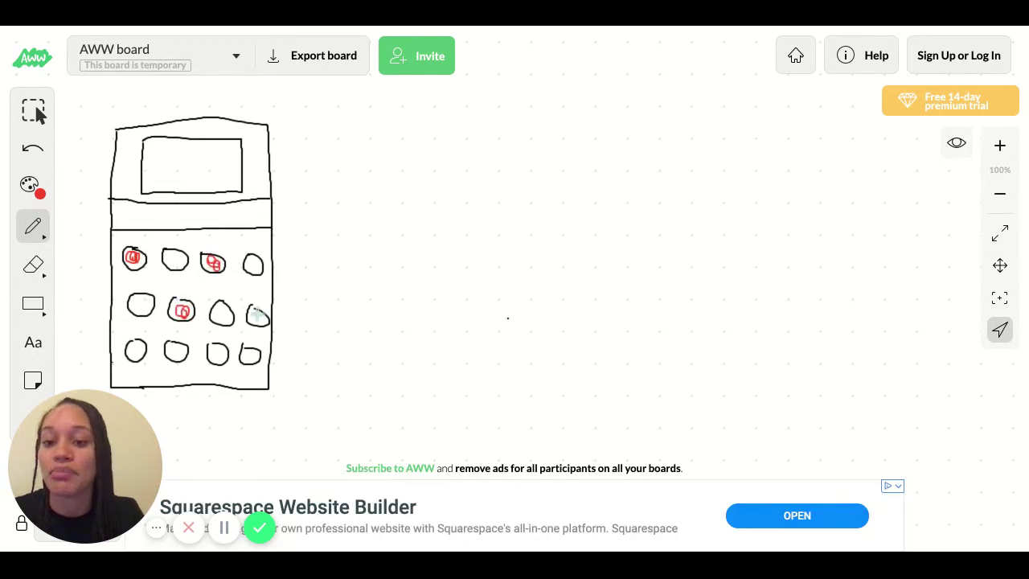
pyautogui.moveTo(255, 313); pyautogui.dragTo(256, 312)
pyautogui.moveTo(135, 346); pyautogui.dragTo(136, 351)
pyautogui.moveTo(216, 344); pyautogui.dragTo(219, 352)
# Return to the plain pen with the colour set back to black.
pyautogui.click(33, 227)
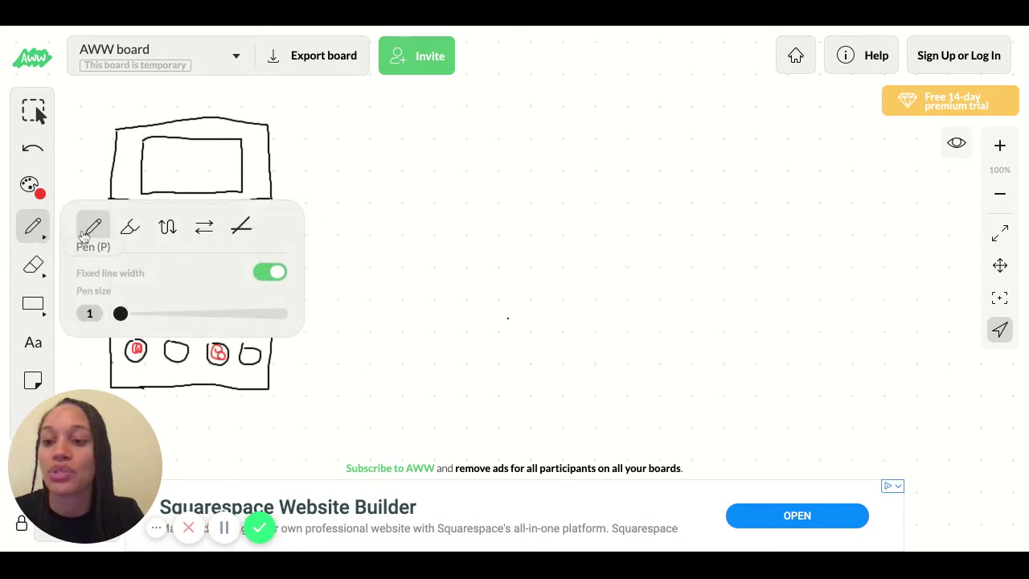
pyautogui.click(84, 238)
pyautogui.click(30, 185)
pyautogui.click(90, 190)
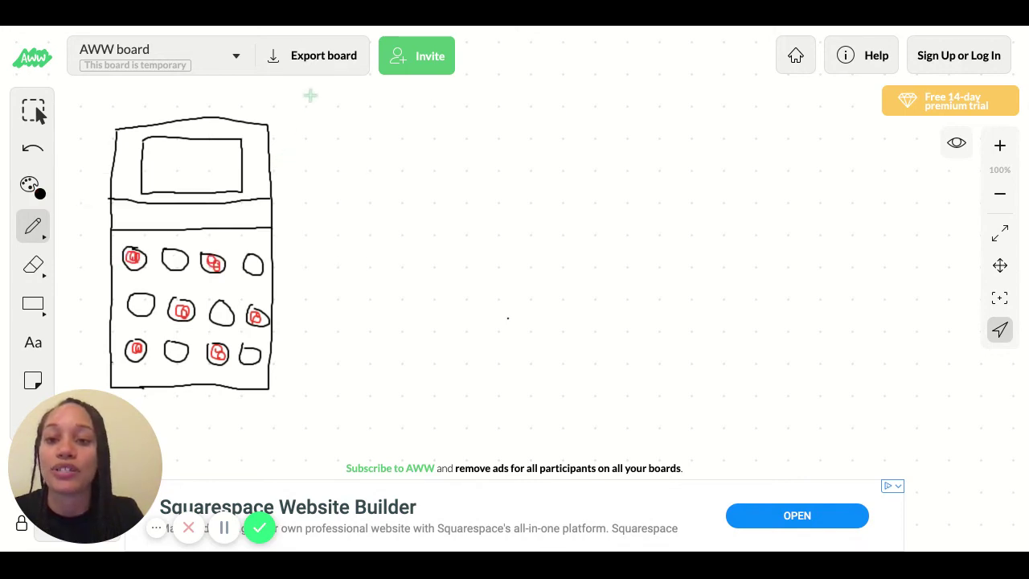
# Draw a square right of the bed, crossed by one vertical and one horizontal bar into four panes.
pyautogui.moveTo(310, 87)
pyautogui.mouseDown()
pyautogui.moveTo(311, 189)
pyautogui.moveTo(441, 196)
pyautogui.moveTo(437, 88)
pyautogui.moveTo(308, 86)
pyautogui.mouseUp()
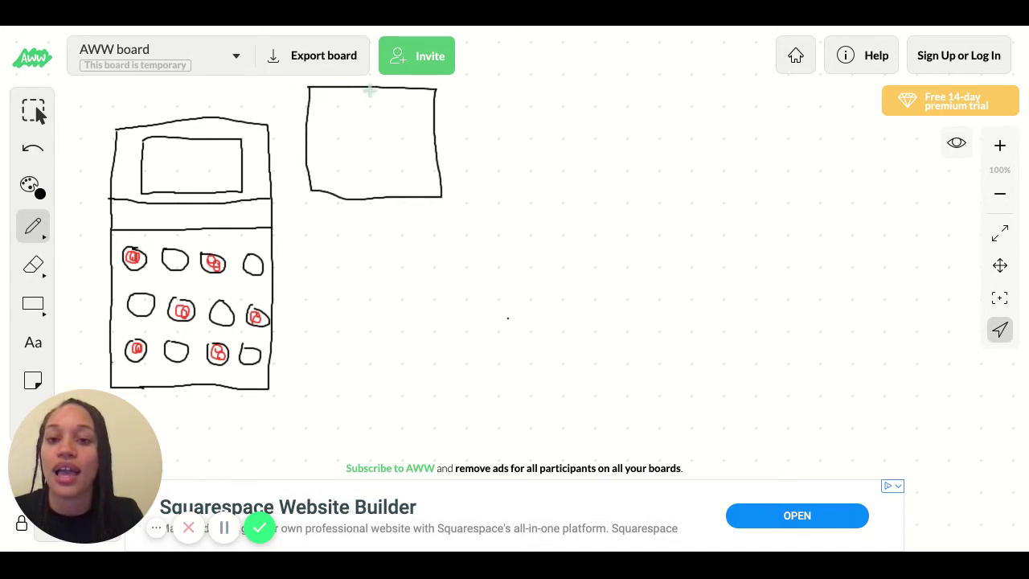
pyautogui.moveTo(367, 88); pyautogui.dragTo(374, 170)
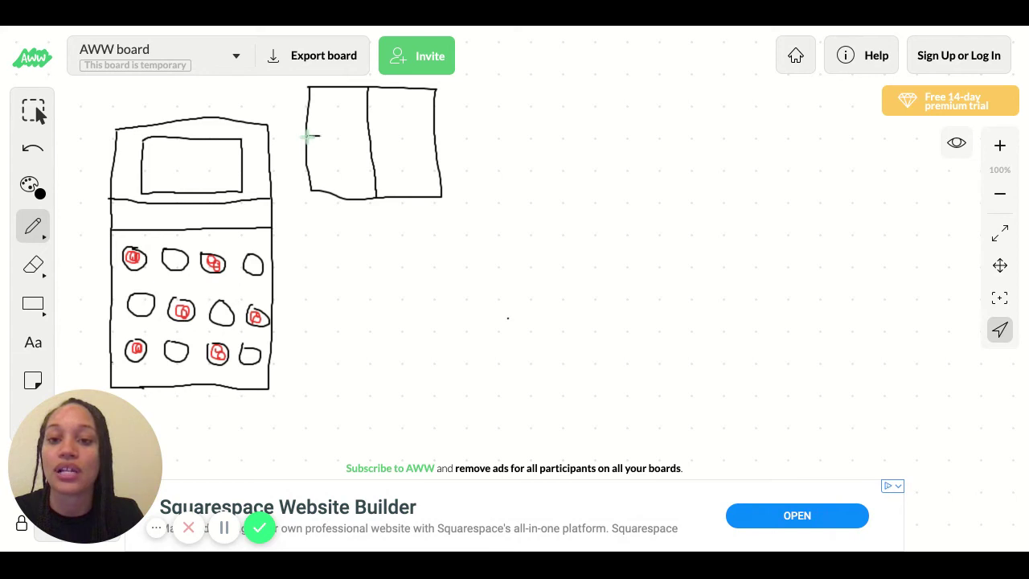
pyautogui.moveTo(308, 137); pyautogui.dragTo(432, 140)
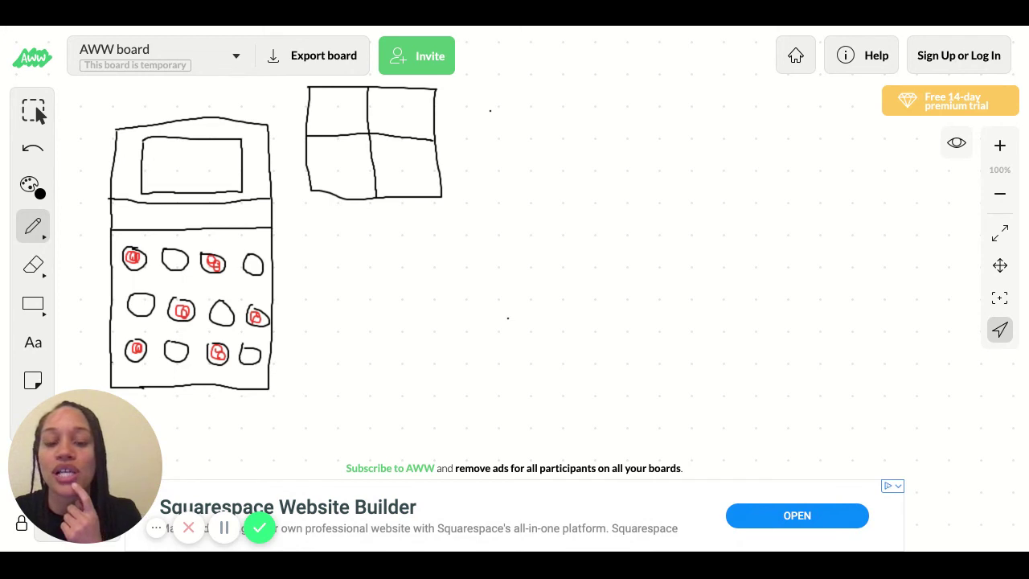
# Draw a wide chest rectangle split by one horizontal and one vertical line into four drawers.
pyautogui.moveTo(490, 111); pyautogui.dragTo(490, 223)
pyautogui.moveTo(493, 108)
pyautogui.mouseDown()
pyautogui.moveTo(750, 104)
pyautogui.moveTo(760, 215)
pyautogui.moveTo(491, 228)
pyautogui.mouseUp()
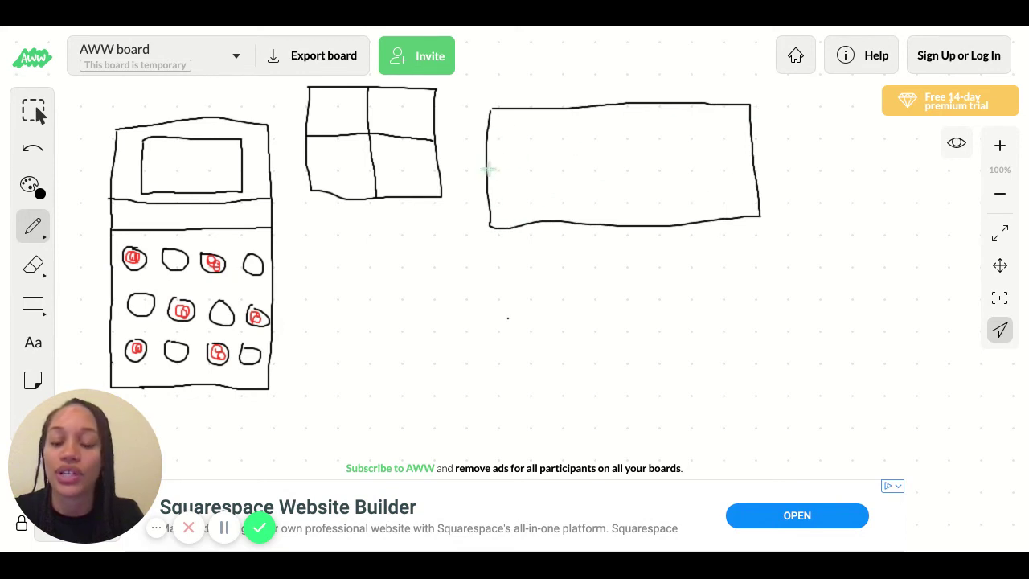
pyautogui.moveTo(488, 167); pyautogui.dragTo(756, 160)
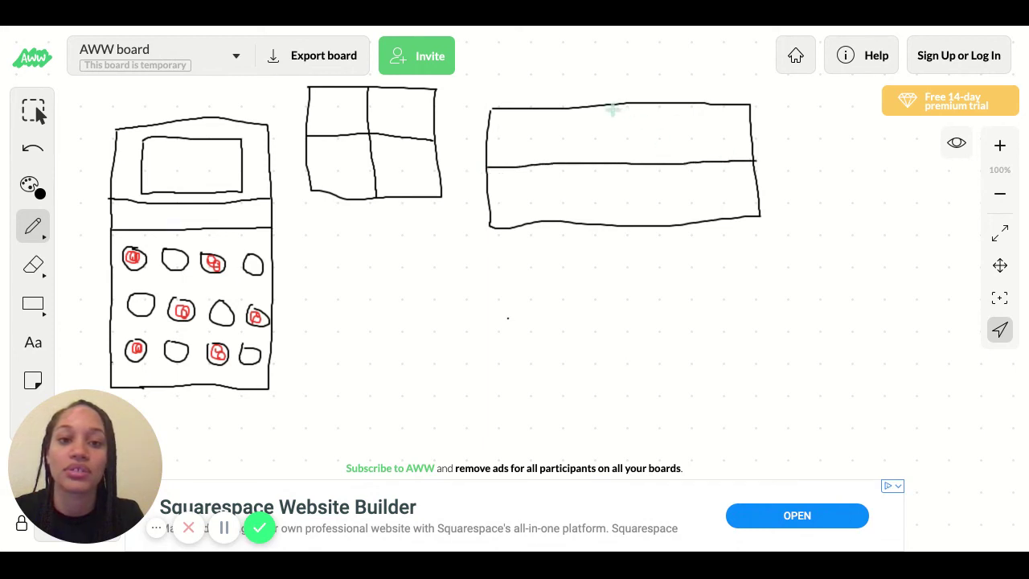
pyautogui.moveTo(612, 105); pyautogui.dragTo(620, 225)
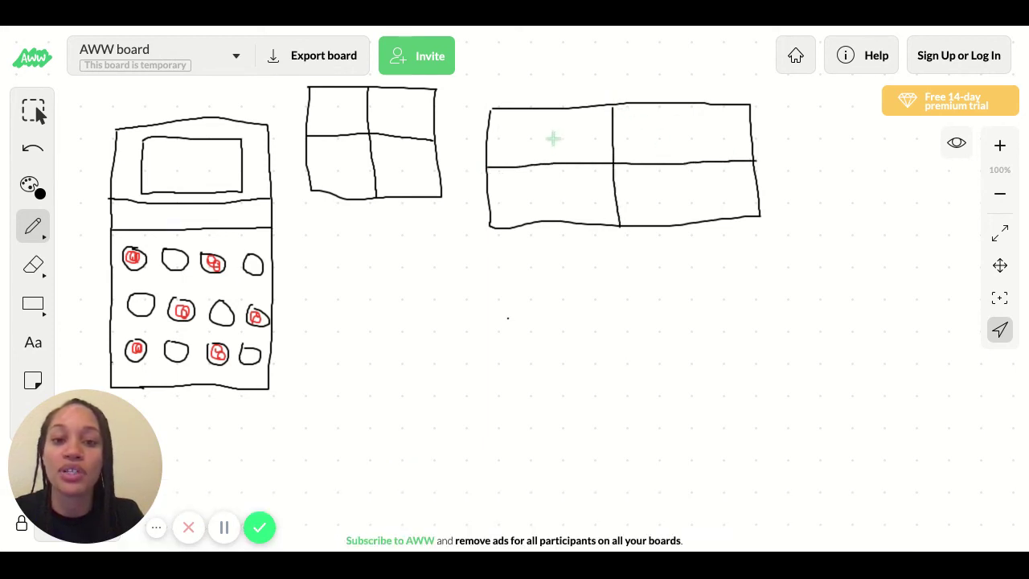
# Add a small knob mark to each of the four drawers.
pyautogui.moveTo(549, 133); pyautogui.dragTo(551, 134)
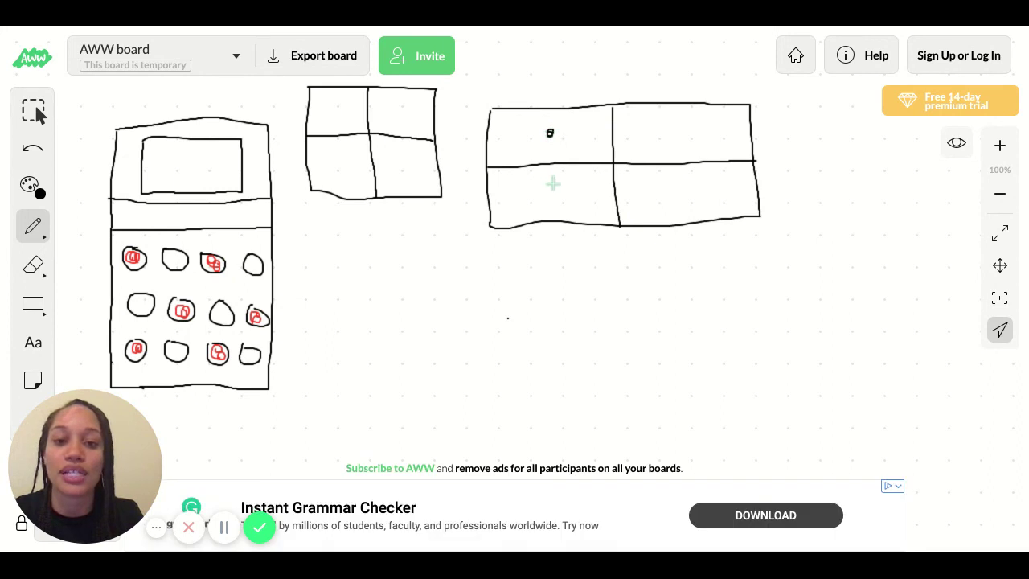
pyautogui.moveTo(554, 183); pyautogui.dragTo(554, 185)
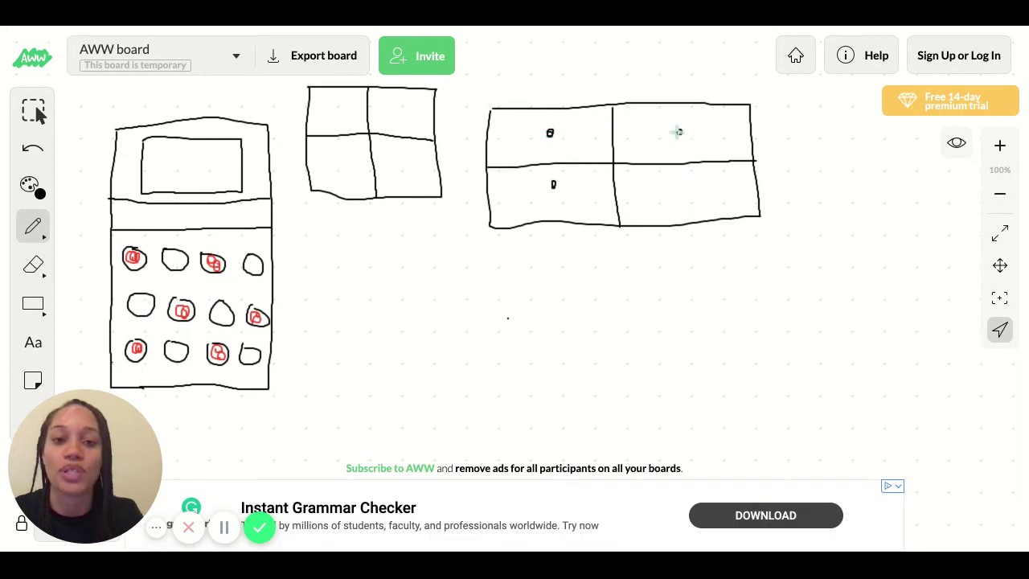
pyautogui.moveTo(678, 131); pyautogui.dragTo(679, 134)
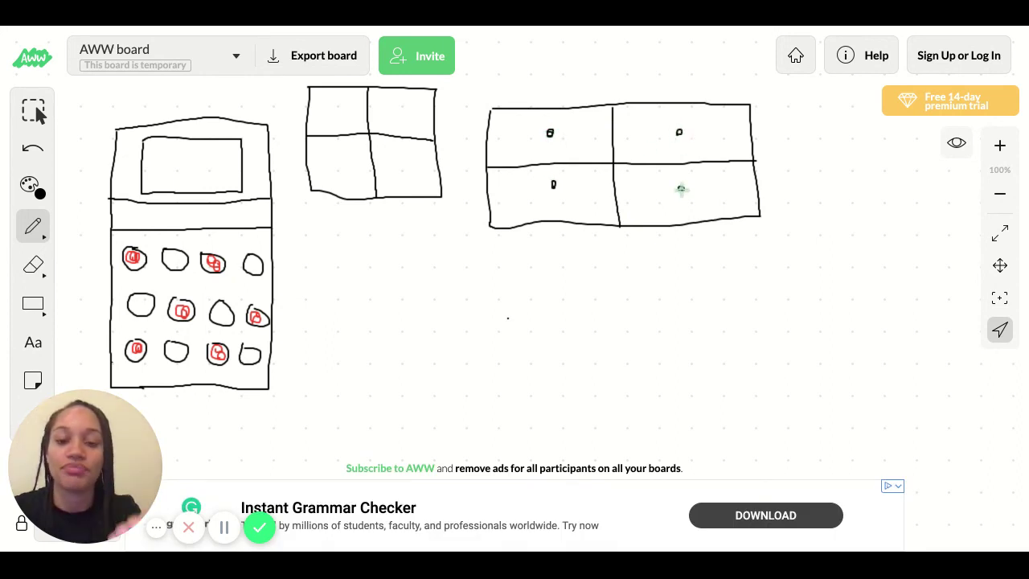
pyautogui.moveTo(680, 186); pyautogui.dragTo(682, 190)
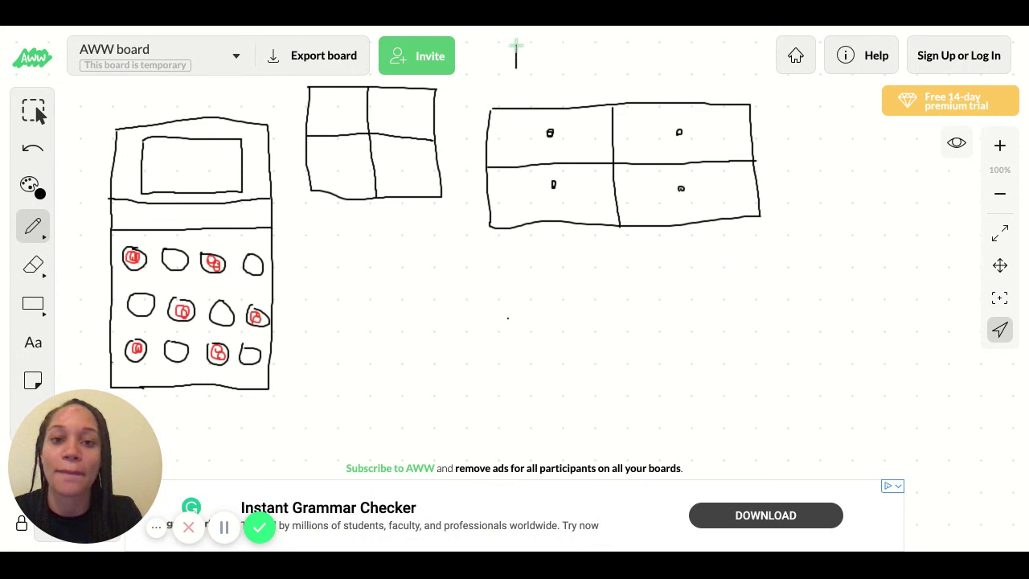
# Draw a lamp shade on a stem atop the drawers and a large oval carpet, then dismiss the tip.
pyautogui.moveTo(516, 44)
pyautogui.mouseDown()
pyautogui.moveTo(563, 69)
pyautogui.moveTo(566, 35)
pyautogui.moveTo(516, 40)
pyautogui.moveTo(516, 68)
pyautogui.mouseUp()
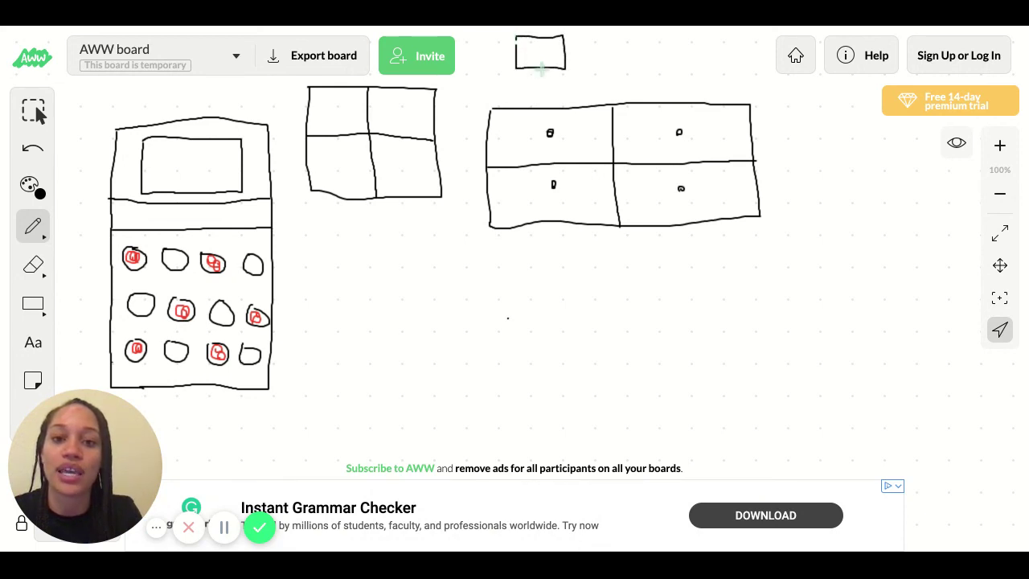
pyautogui.moveTo(542, 69); pyautogui.dragTo(544, 86)
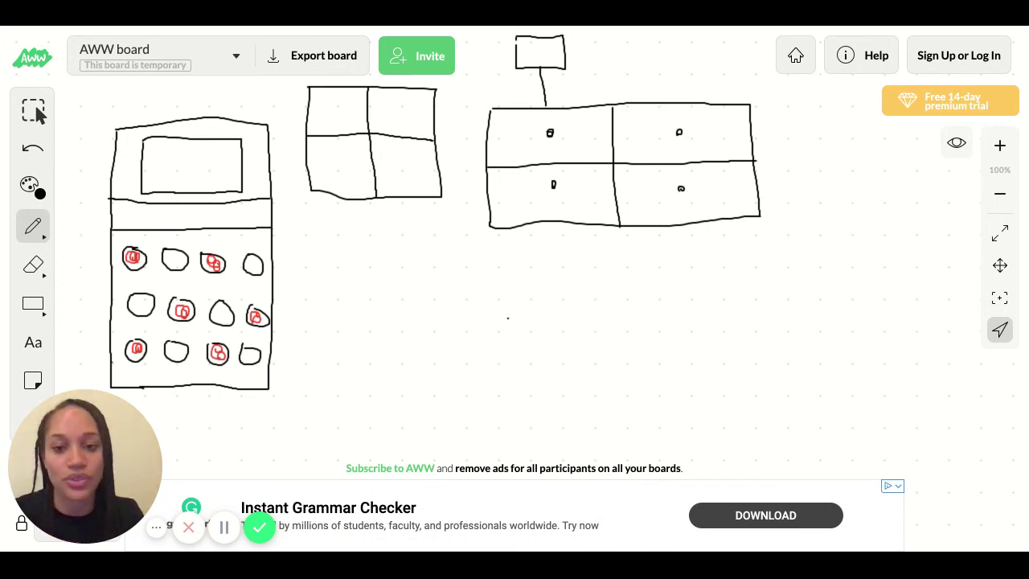
pyautogui.moveTo(450, 237)
pyautogui.mouseDown()
pyautogui.moveTo(418, 238)
pyautogui.moveTo(387, 259)
pyautogui.moveTo(376, 312)
pyautogui.moveTo(390, 362)
pyautogui.moveTo(472, 380)
pyautogui.moveTo(502, 368)
pyautogui.moveTo(521, 344)
pyautogui.moveTo(510, 289)
pyautogui.moveTo(481, 246)
pyautogui.moveTo(449, 237)
pyautogui.mouseUp()
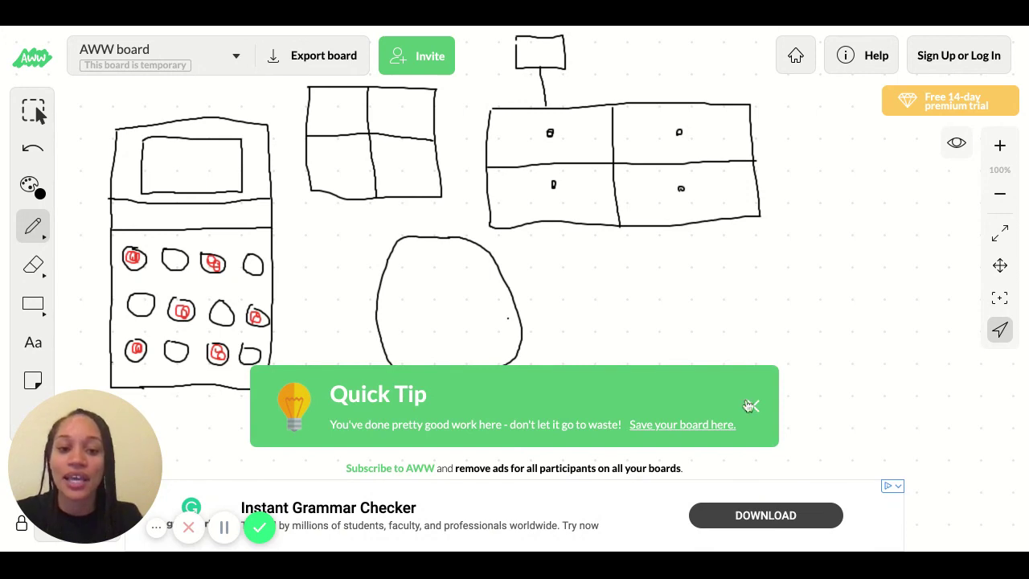
pyautogui.click(750, 405)
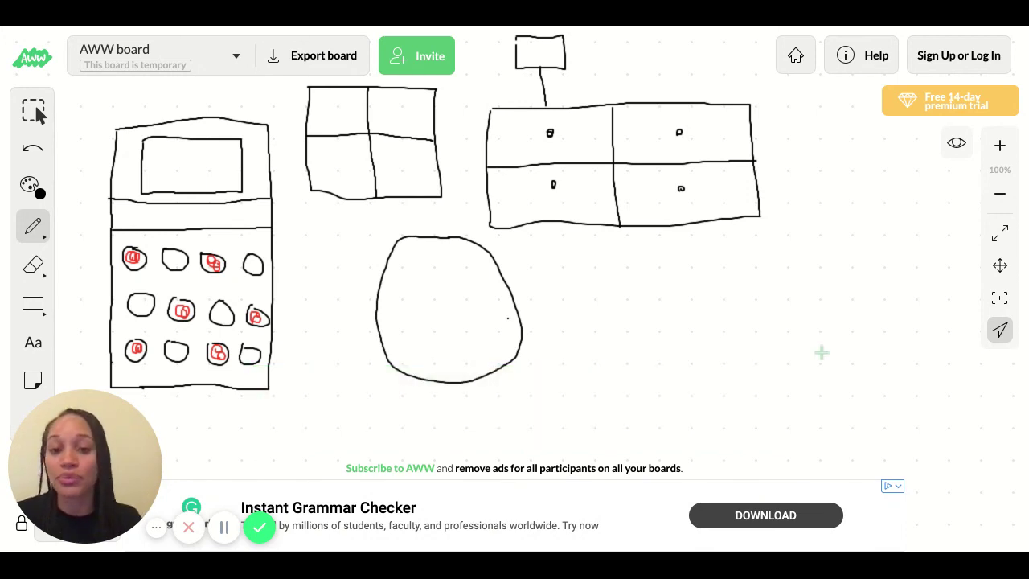